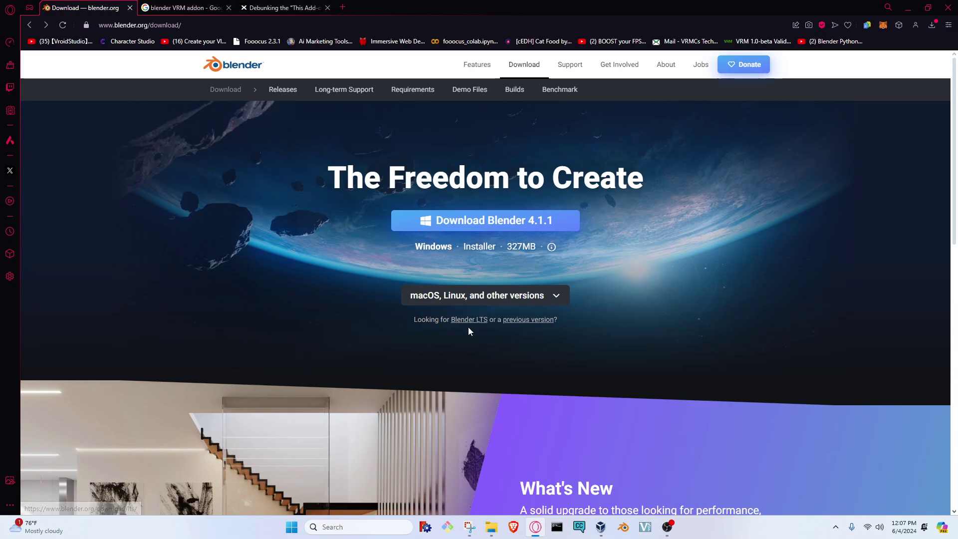
Open the Blender4.1/ folder from the full blender.org release index
left_click(520, 321)
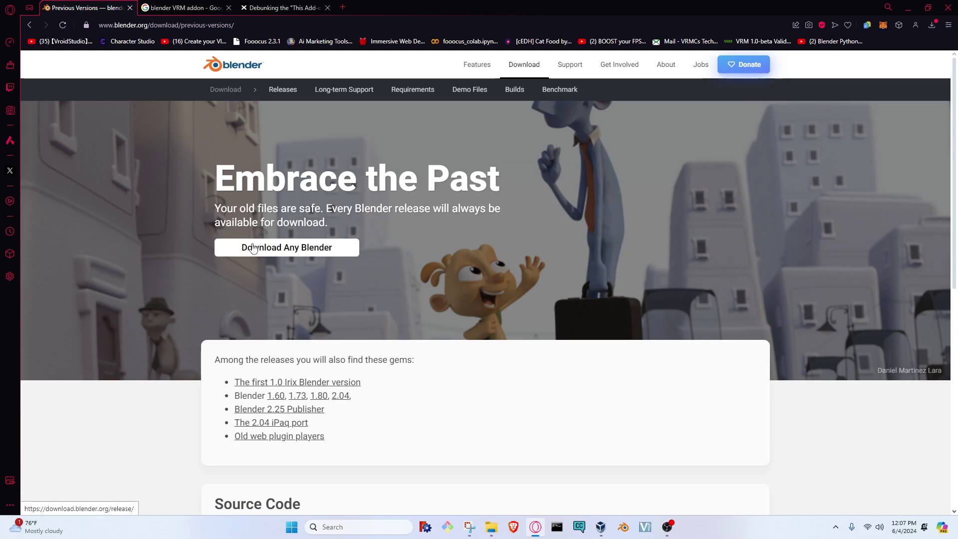
left_click(278, 248)
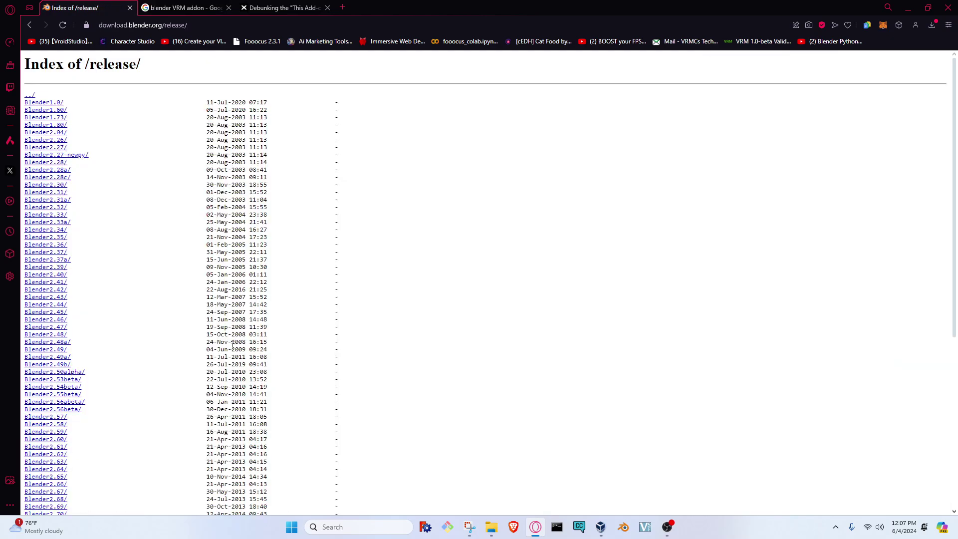
scroll(152, 451, "down", 10)
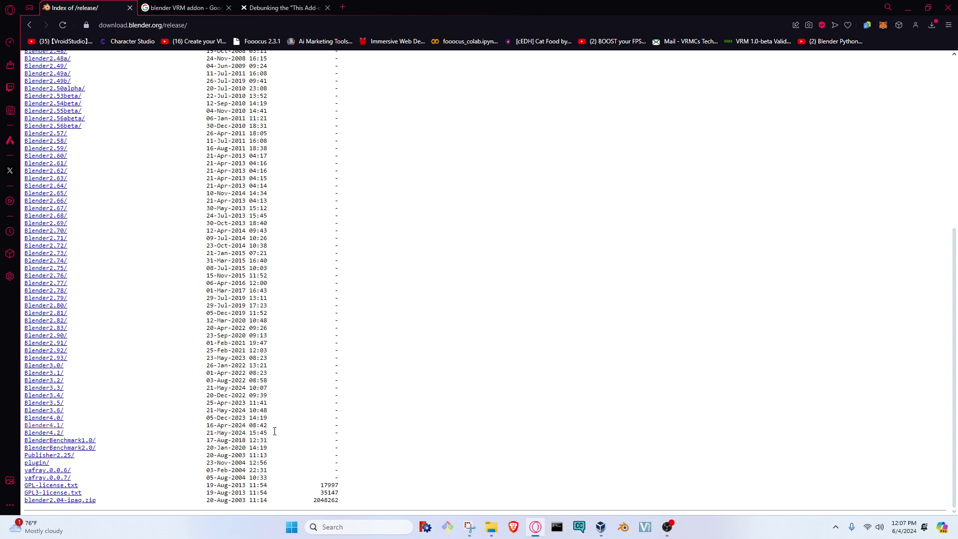
left_click_drag(267, 424, 20, 429)
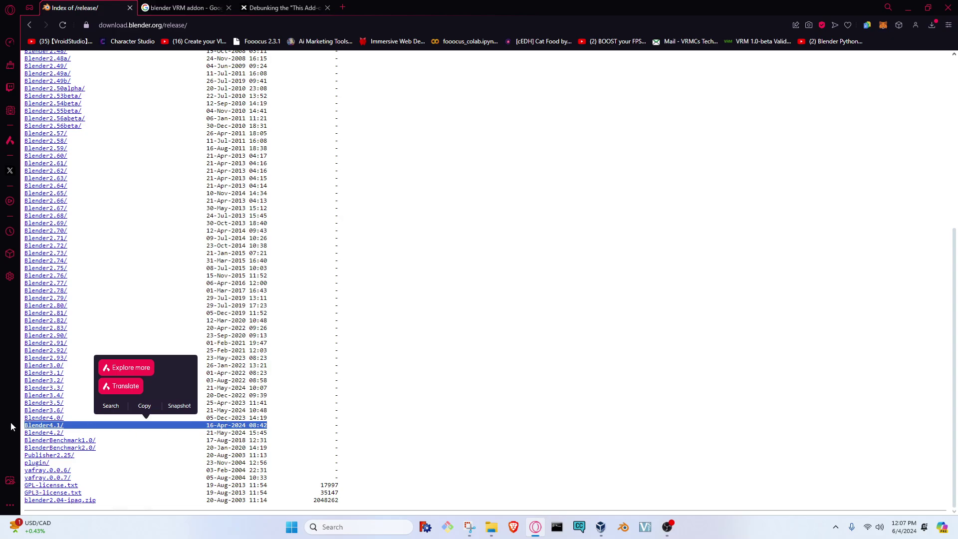
left_click(47, 425)
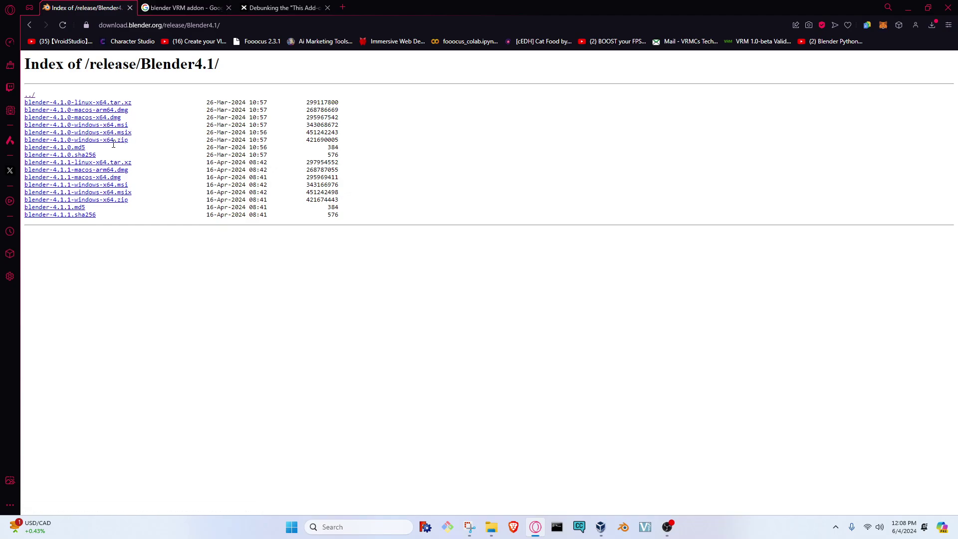
Start the blender-4.1.0-windows-x64.msi download, cancel saving it, and view the Downloads folder
left_click(96, 126)
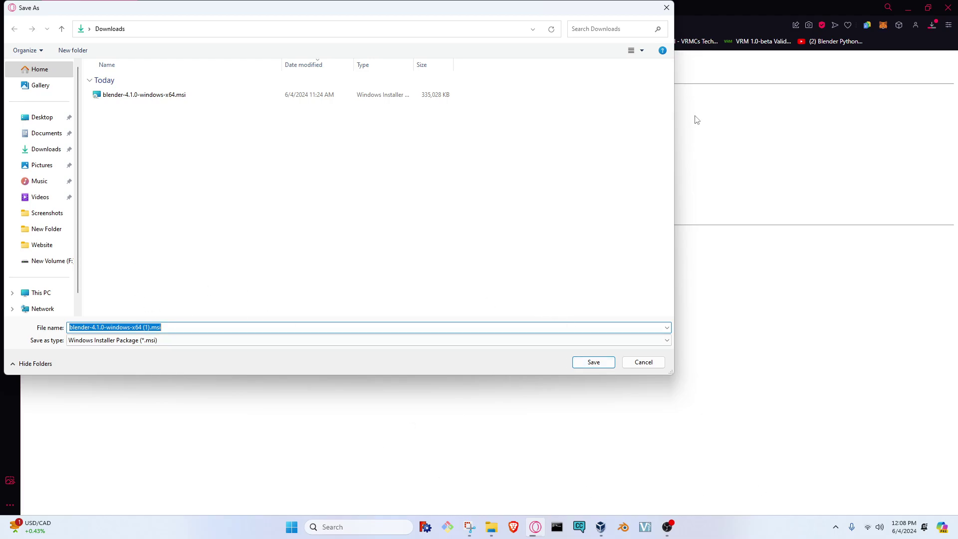
left_click(666, 7)
left_click(491, 527)
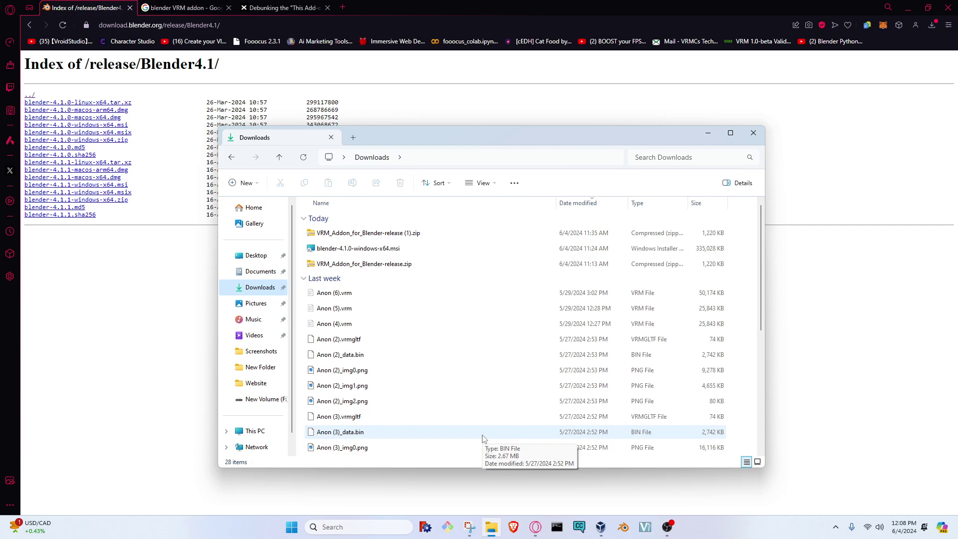
Check Blender's taskbar jump list, then return to the 'blender VRM addon' search results
right_click(627, 529)
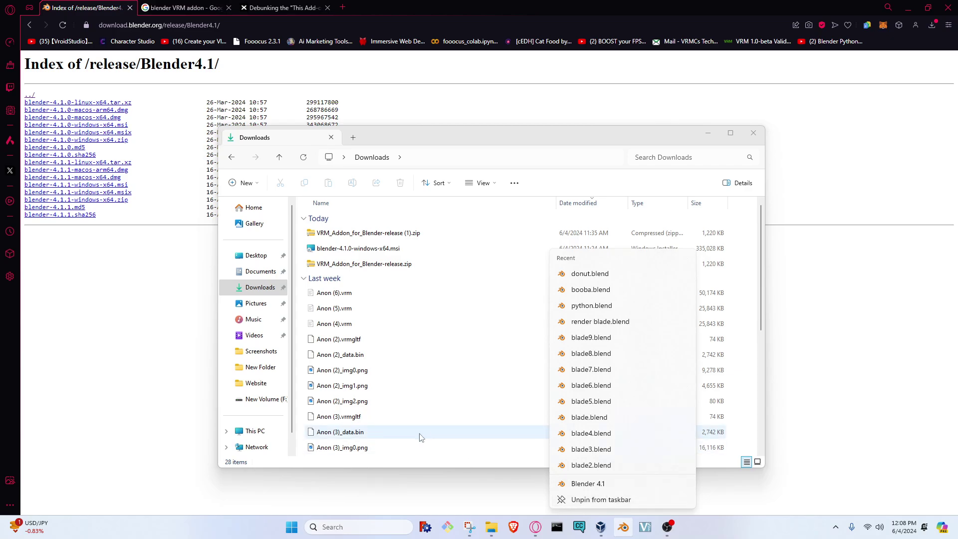
left_click(174, 7)
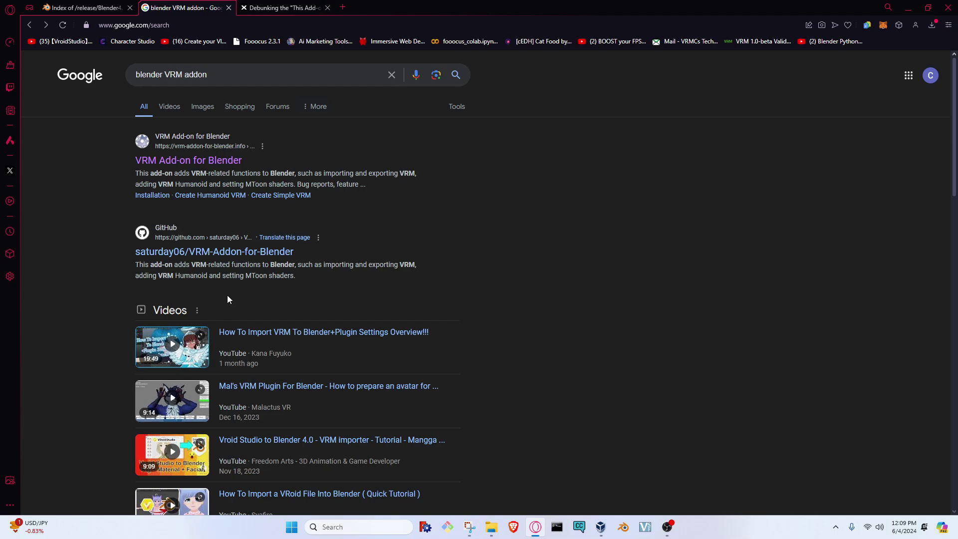
Download the VRM add-on version 2.20.49 zip from the VRM Add-on for Blender site
left_click(204, 160)
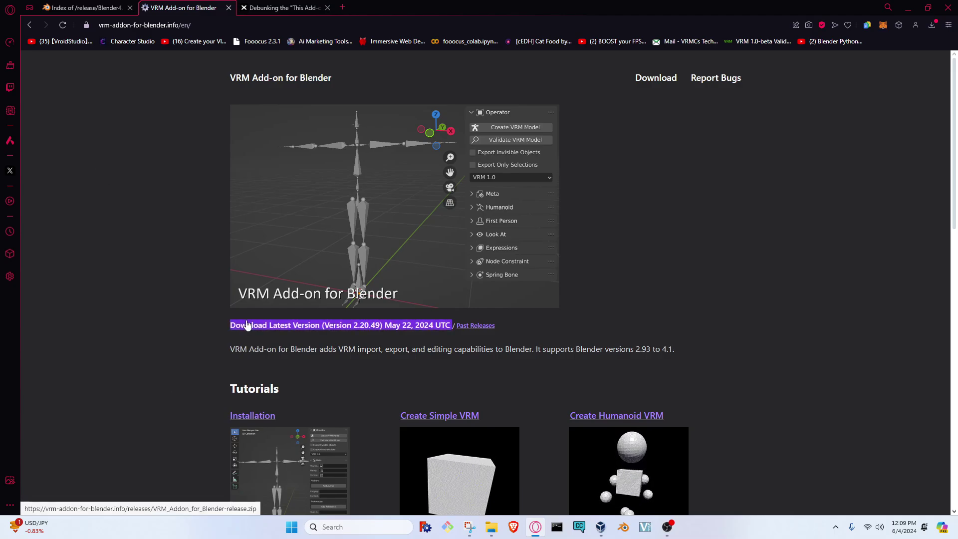
left_click(330, 325)
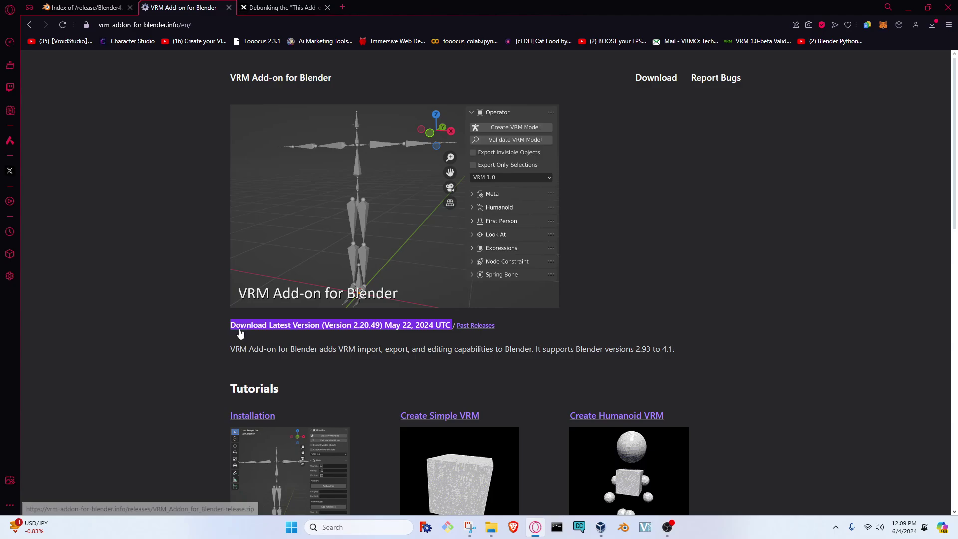
left_click(327, 323)
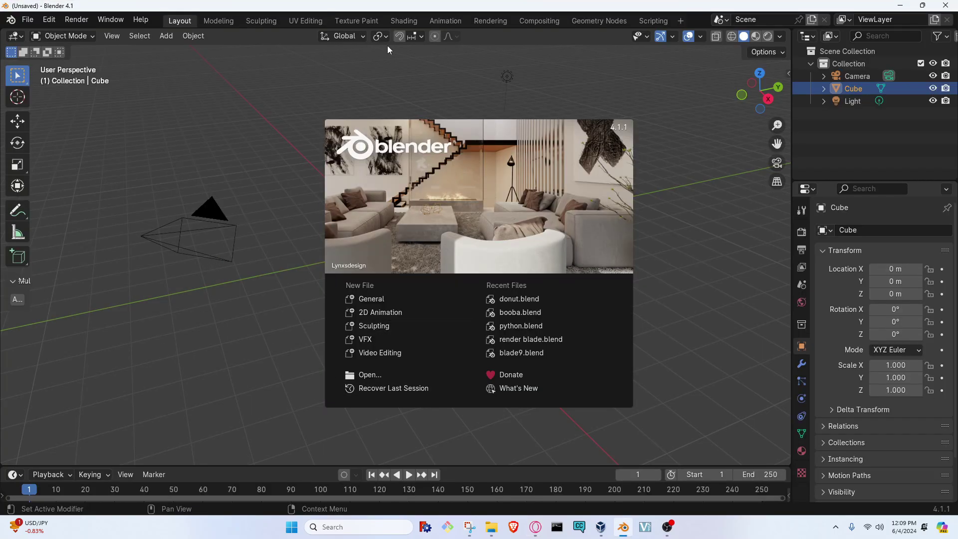
Dismiss the splash screen and select the camera, light and cube in turn
left_click(179, 144)
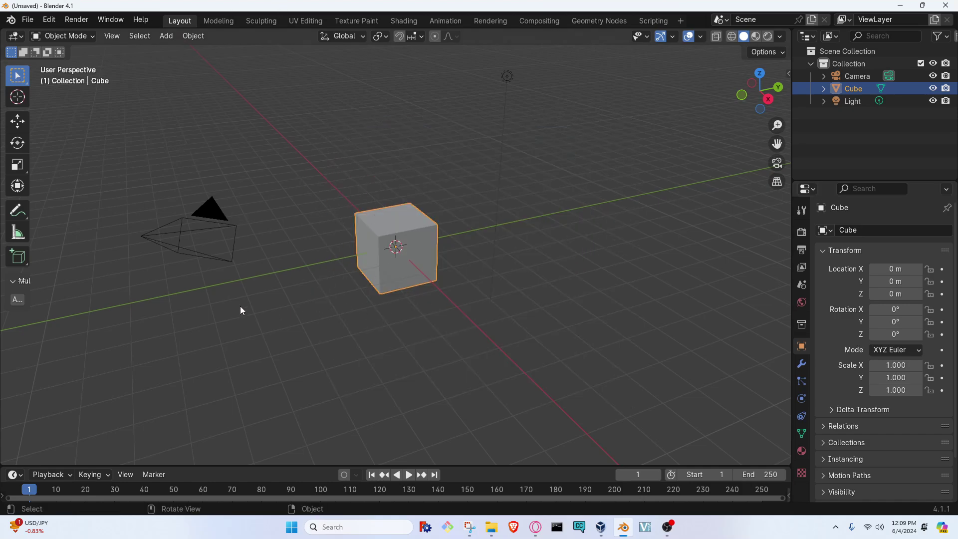
left_click(205, 229)
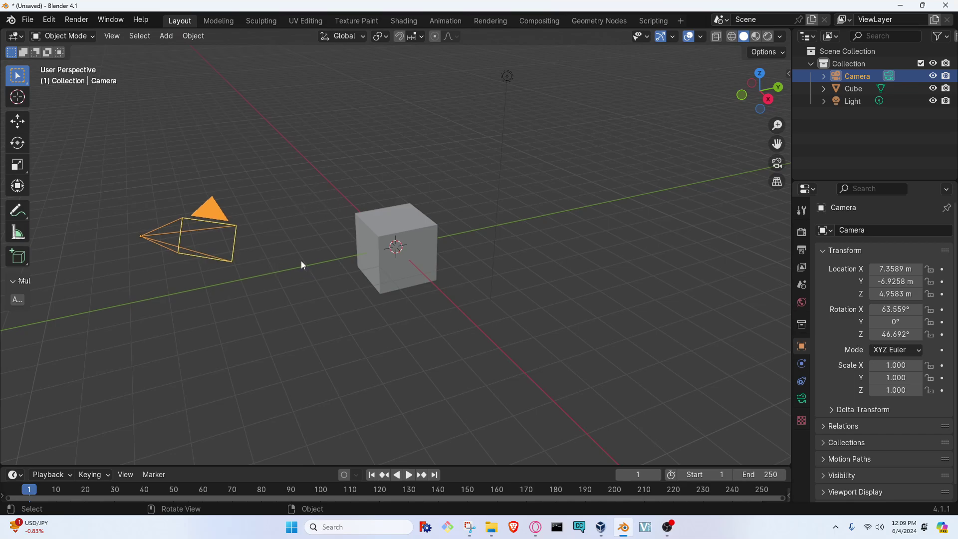
left_click(502, 76)
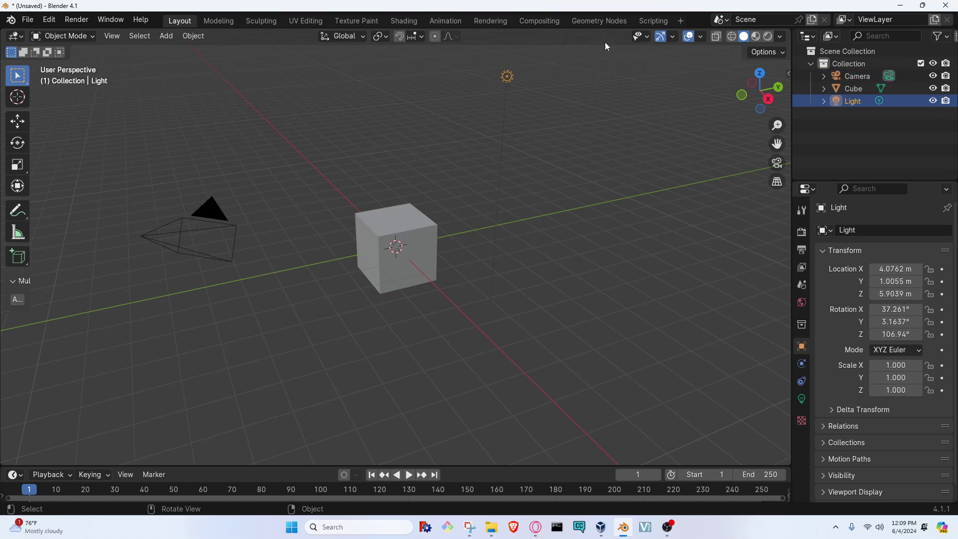
left_click(400, 265)
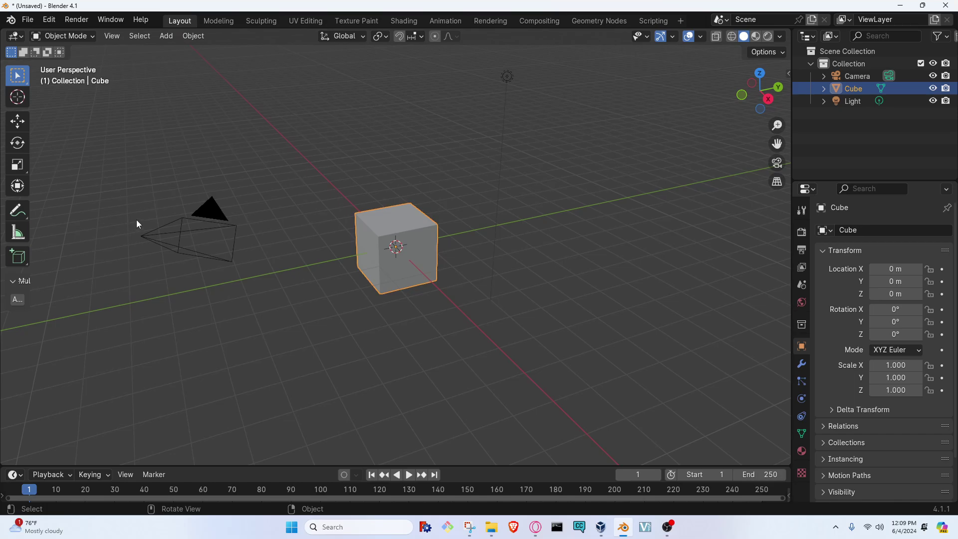
left_click(187, 223)
left_click(402, 263)
Delete the default cube and open Blender's Preferences from the Edit menu
key("Delete")
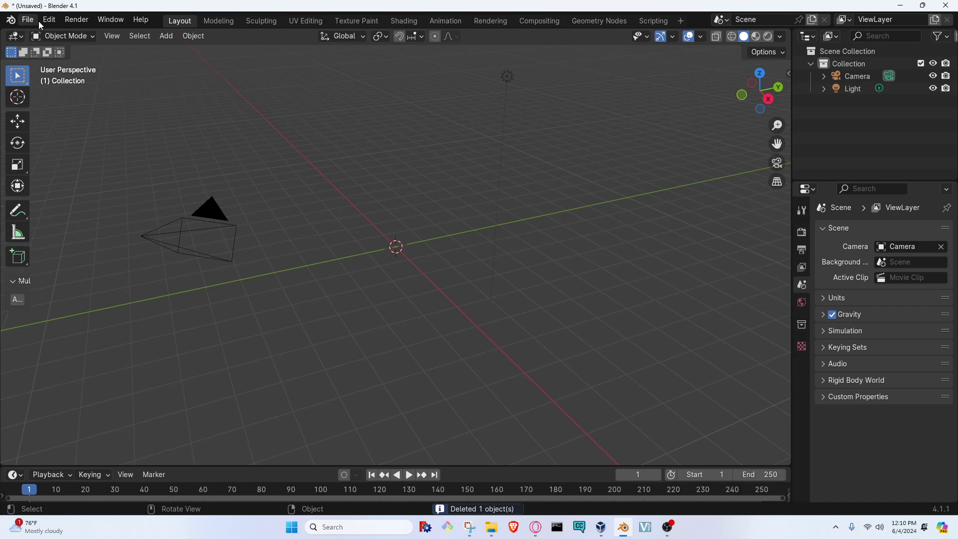
left_click(52, 21)
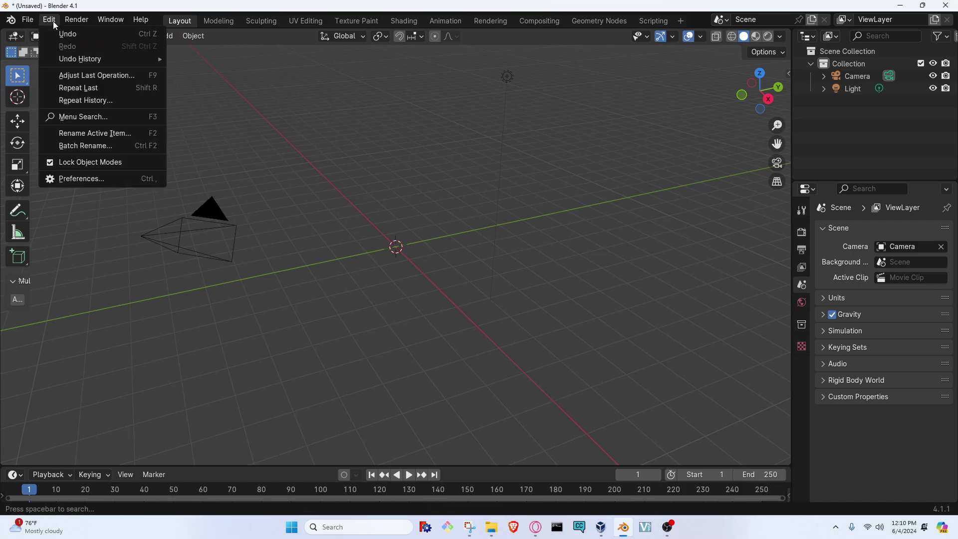
left_click(87, 181)
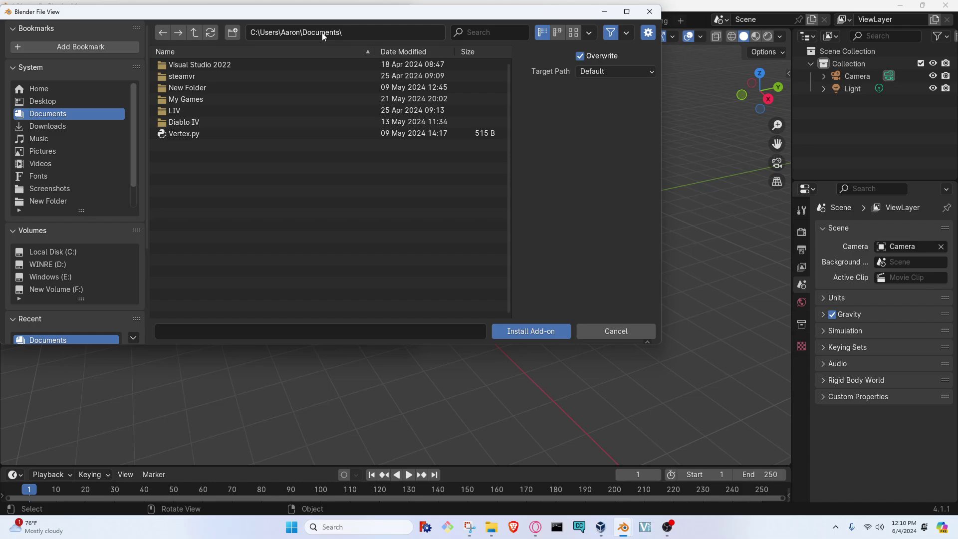
Install VRM_Addon_for_Blender-release.zip from the Downloads folder
left_click(67, 126)
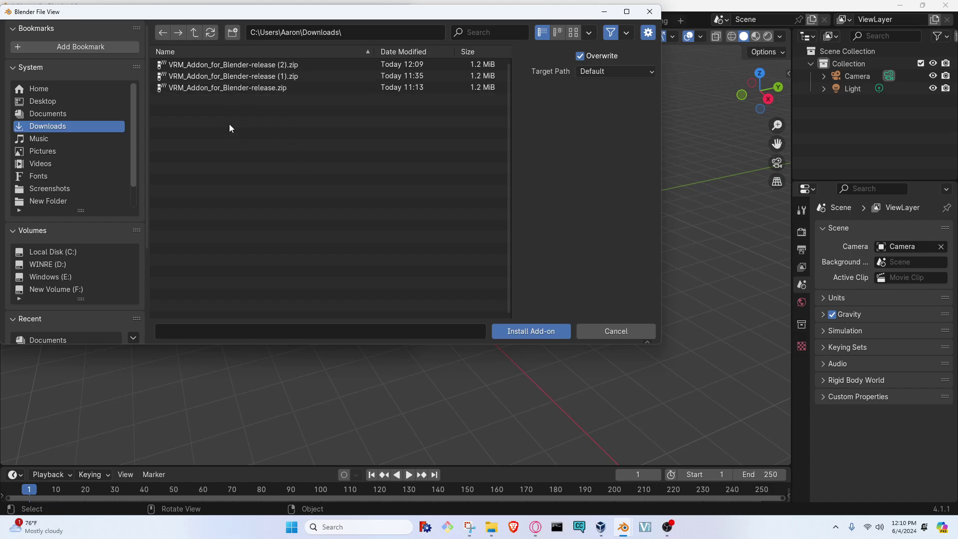
double_click(196, 88)
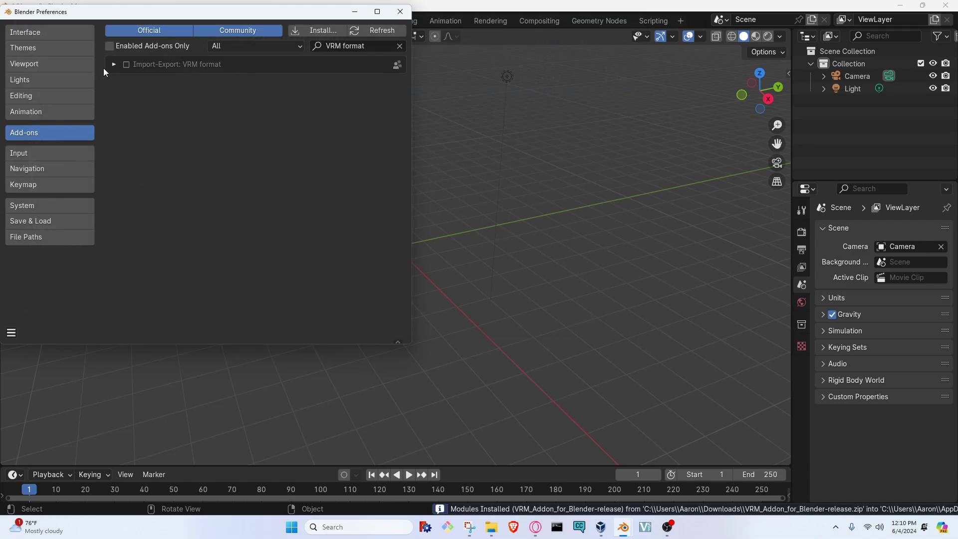
Enable the Import-Export: VRM format add-on, save preferences, and expand its details
left_click(127, 65)
left_click(11, 333)
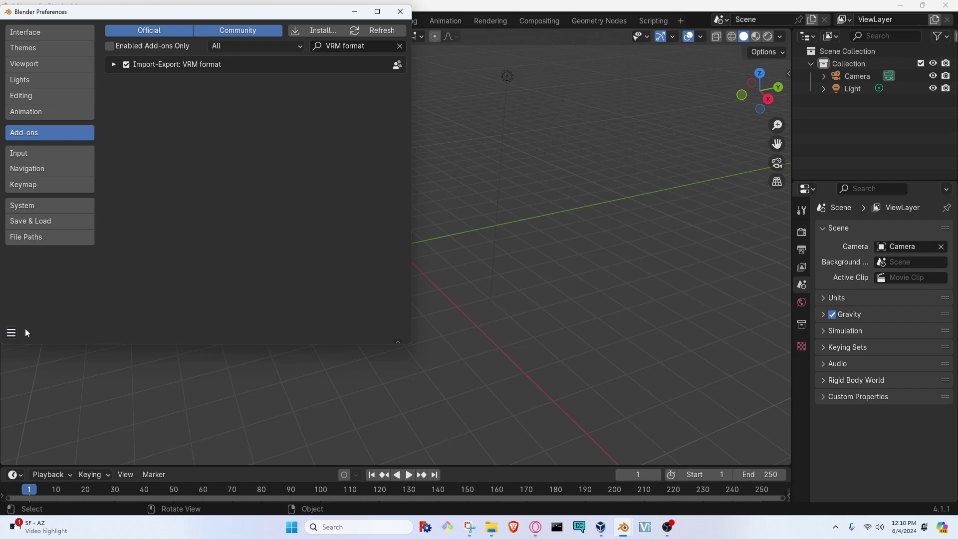
left_click(11, 333)
left_click(11, 332)
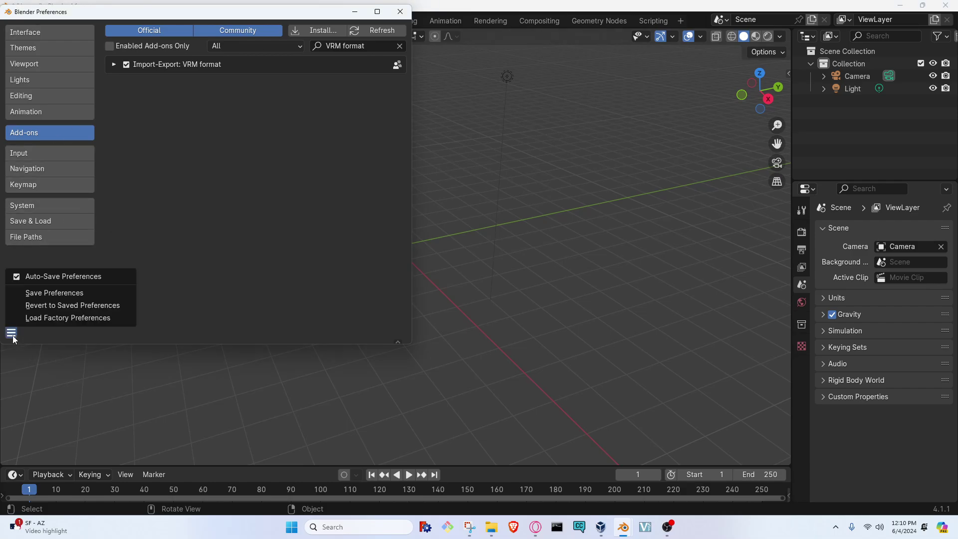
left_click(52, 293)
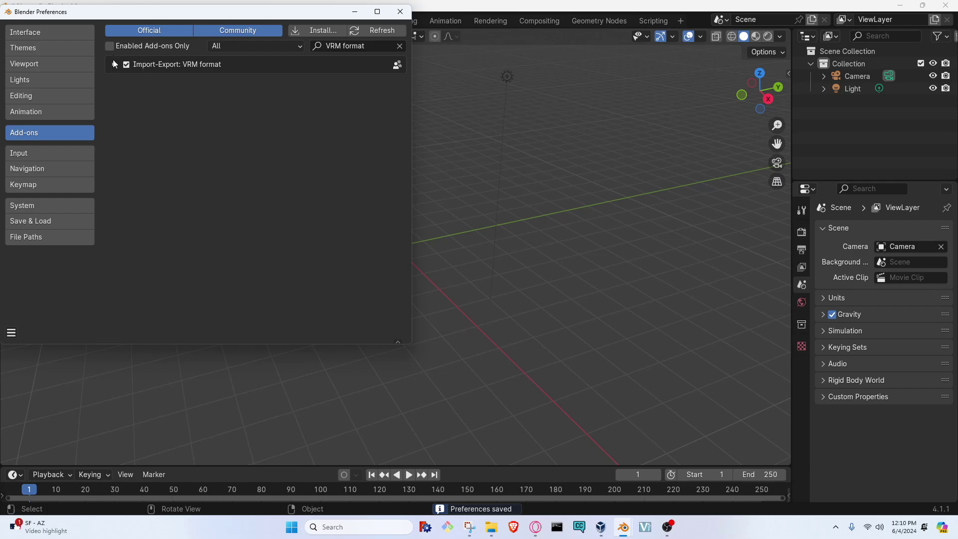
left_click(170, 64)
Close Preferences and show the File > Import formats, confirming VRM (.vrm) is listed
left_click(401, 11)
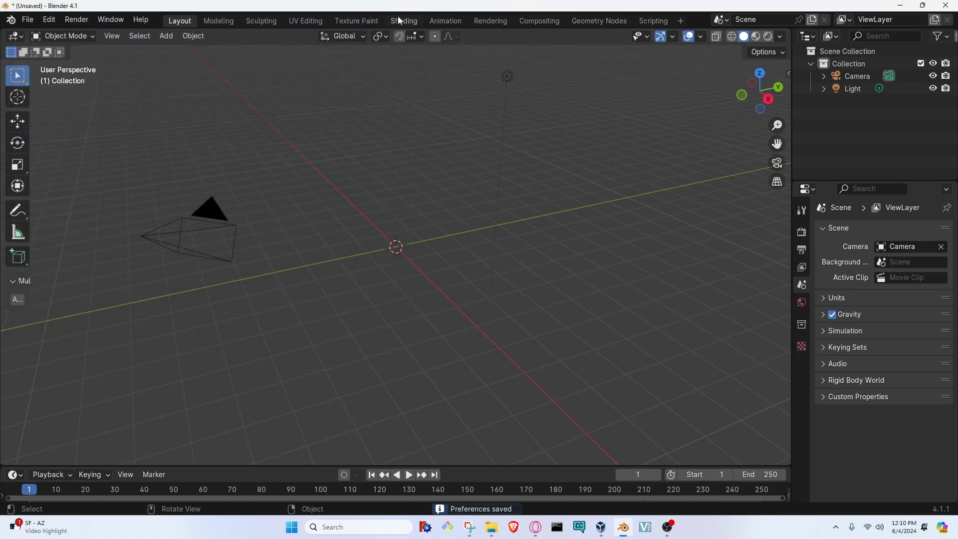
left_click(28, 19)
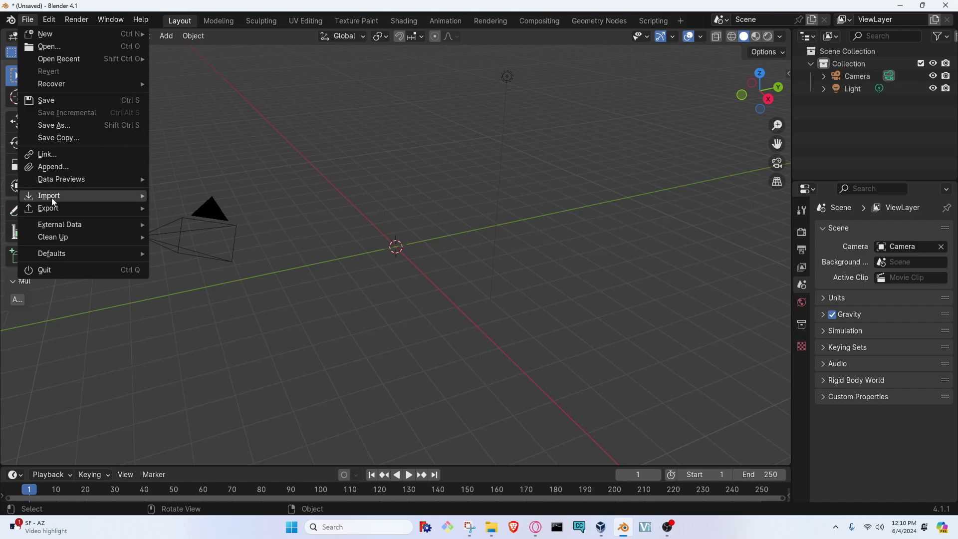
mouse_move(52, 197)
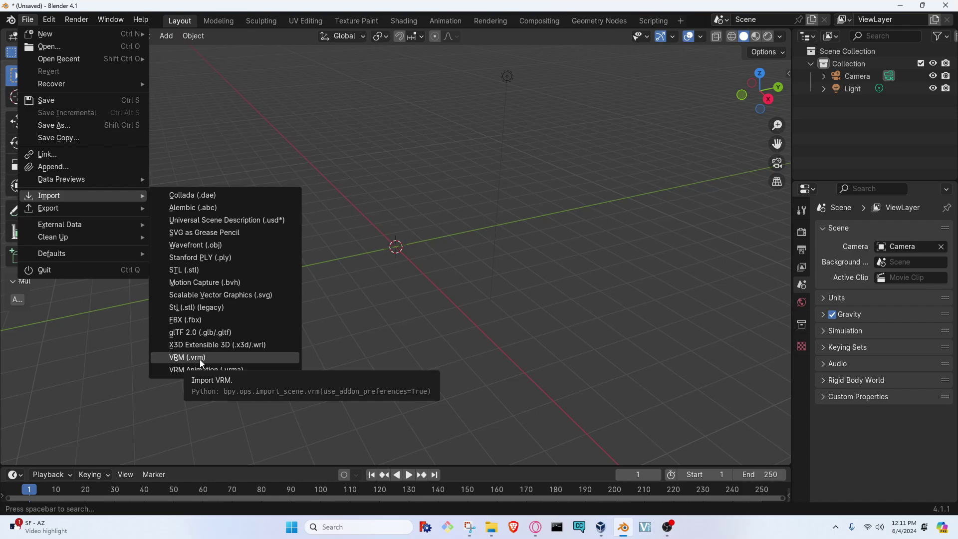
Import the wings ansi.vrm avatar from the Documents folder with the VRM importer
left_click(226, 359)
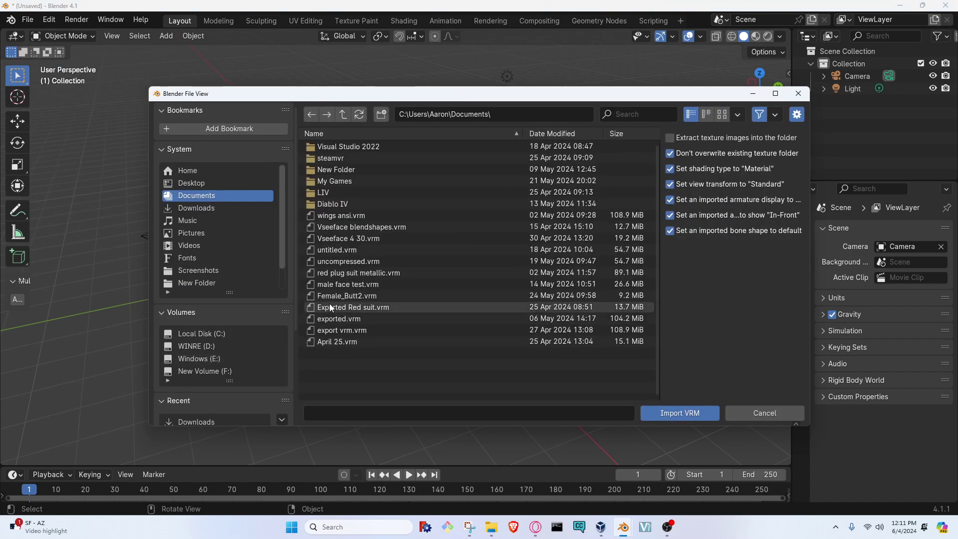
left_click(199, 208)
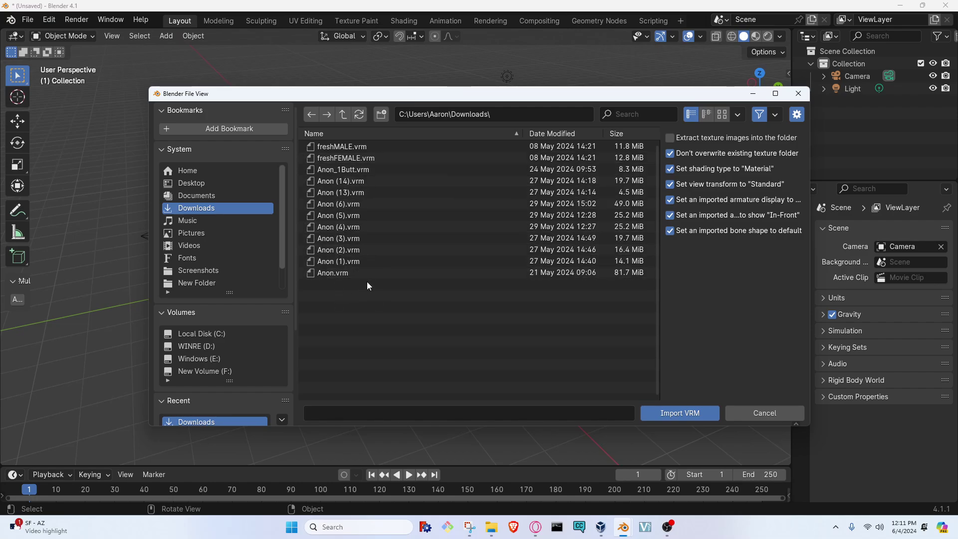
left_click(194, 197)
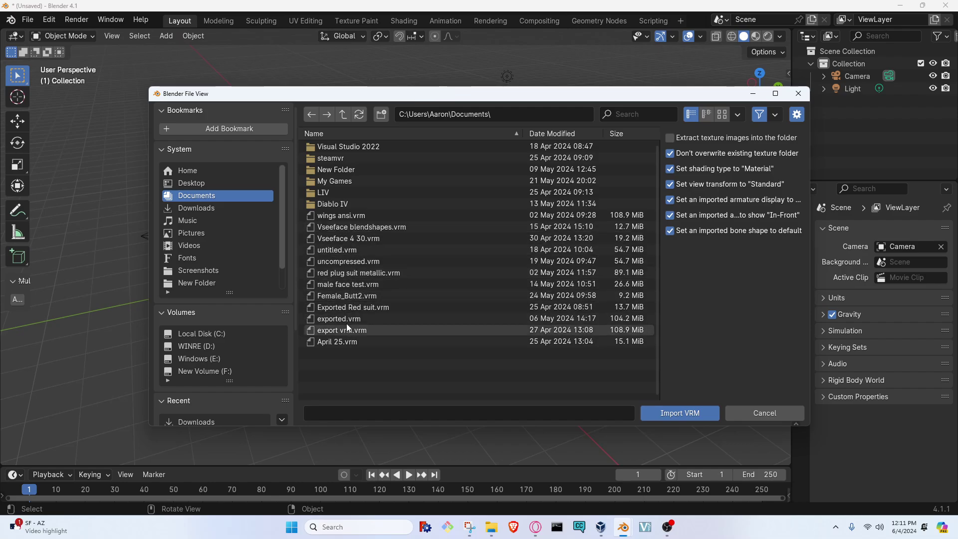
double_click(342, 214)
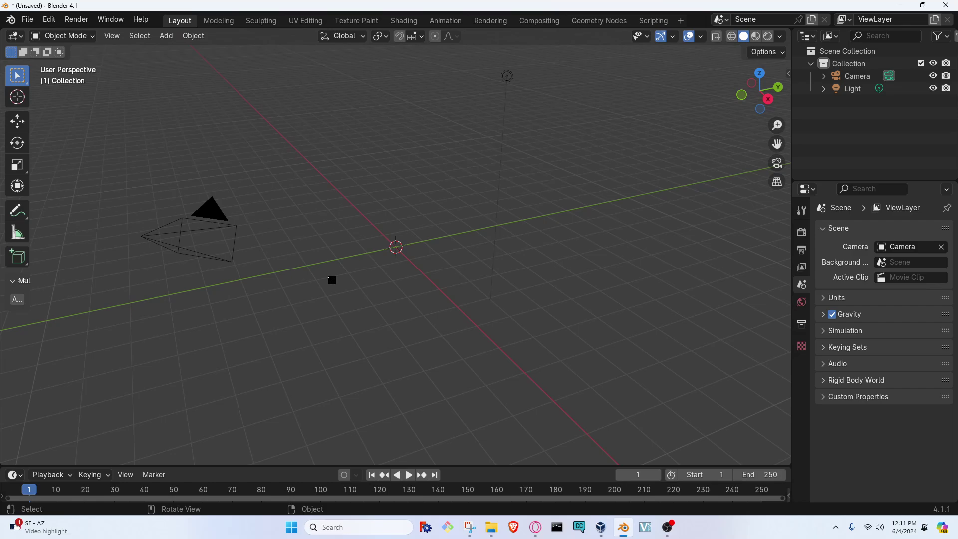
Orbit and zoom the viewport to frame the winged avatar standing at the origin
middle_click_drag(390, 289, 454, 246)
scroll(474, 219, "up", 4)
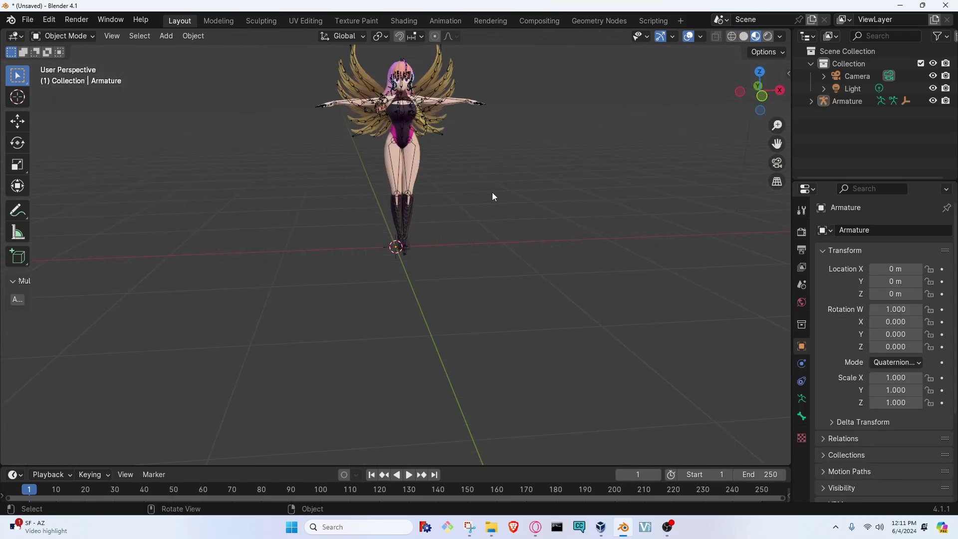
middle_click_drag(492, 196, 377, 249)
scroll(496, 210, "down", 4)
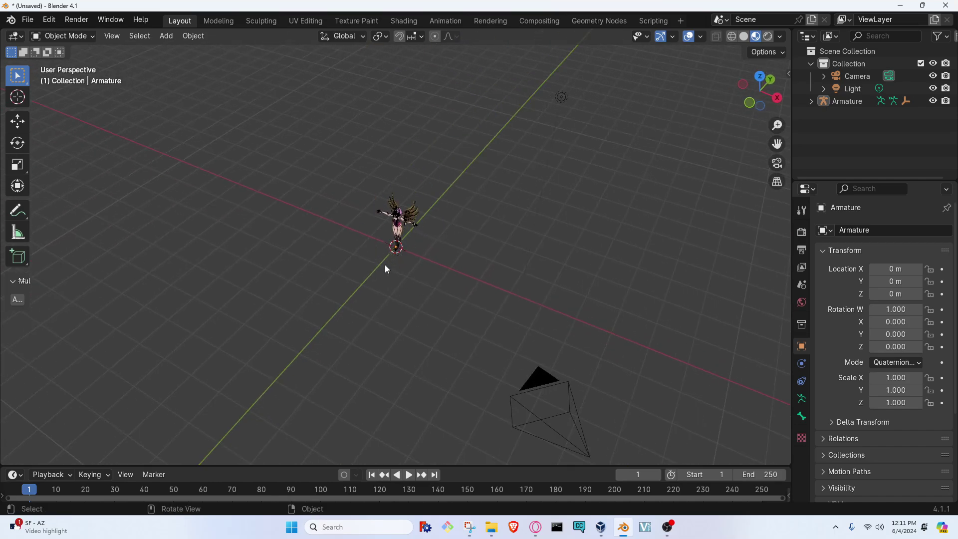
middle_click_drag(392, 241, 465, 285)
middle_click_drag(428, 356, 439, 332)
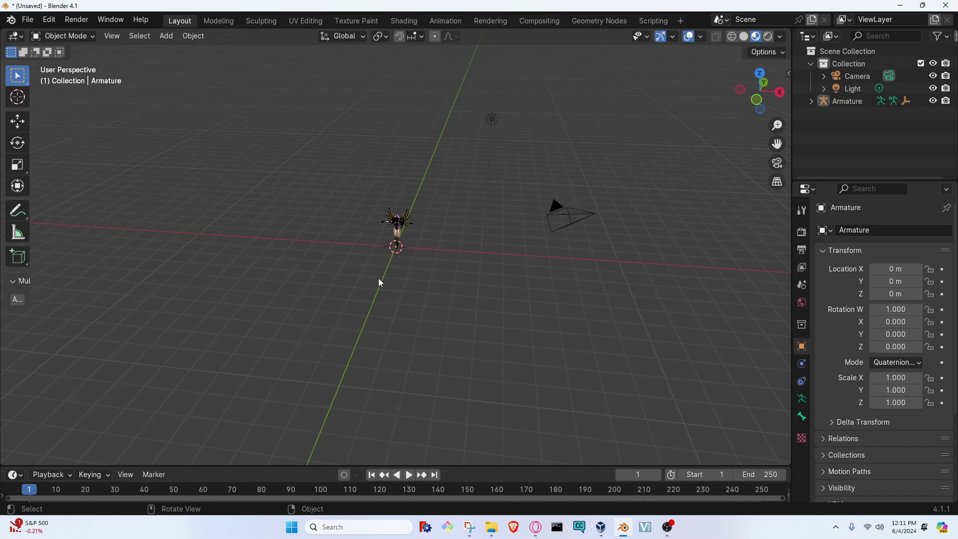
scroll(379, 277, "up", 4)
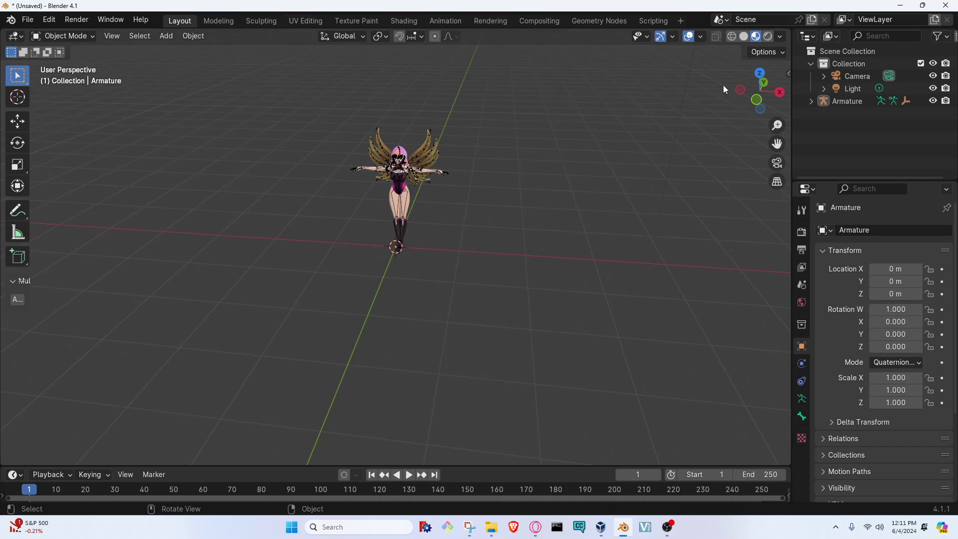
View the avatar in Wireframe and then Solid shading, orbiting to inspect it
left_click(730, 37)
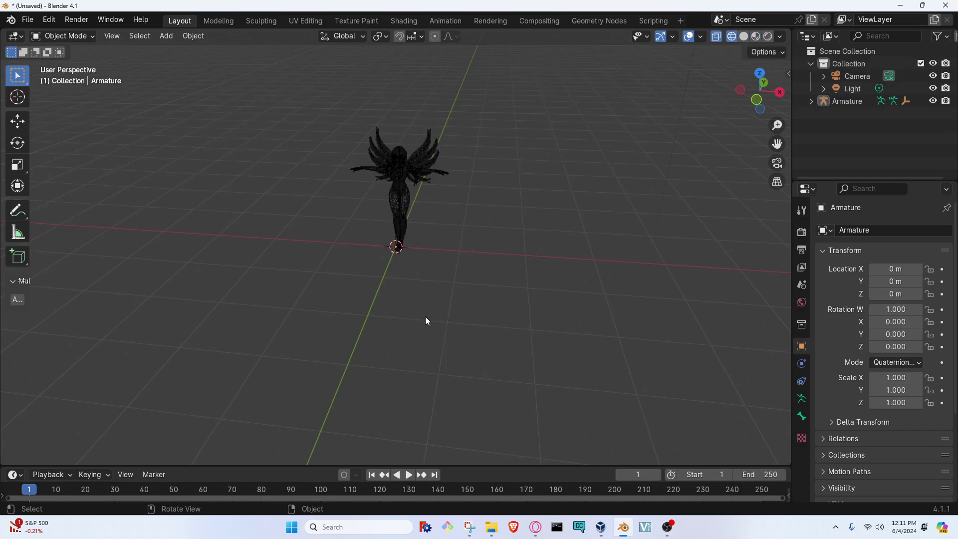
mouse_move(426, 317)
middle_mouse_down()
mouse_move(574, 235)
mouse_move(259, 297)
mouse_move(534, 348)
mouse_move(328, 216)
mouse_move(461, 290)
middle_mouse_up()
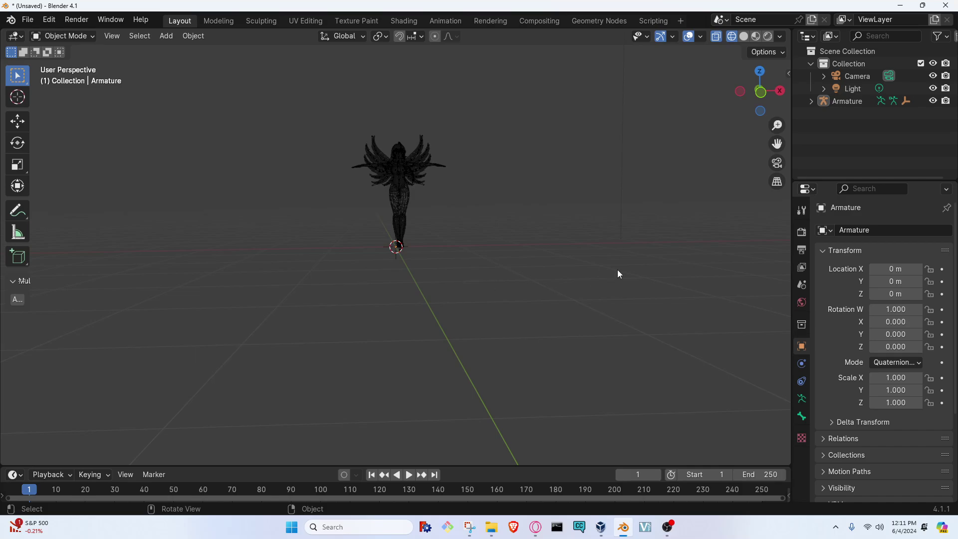
scroll(418, 304, "up", 4)
scroll(418, 303, "down", 7)
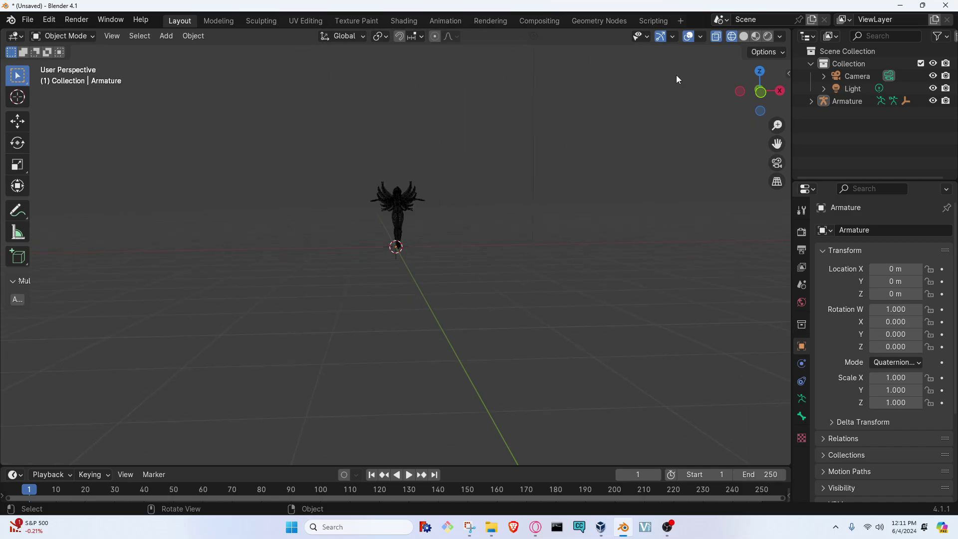
left_click(744, 36)
scroll(313, 250, "up", 6)
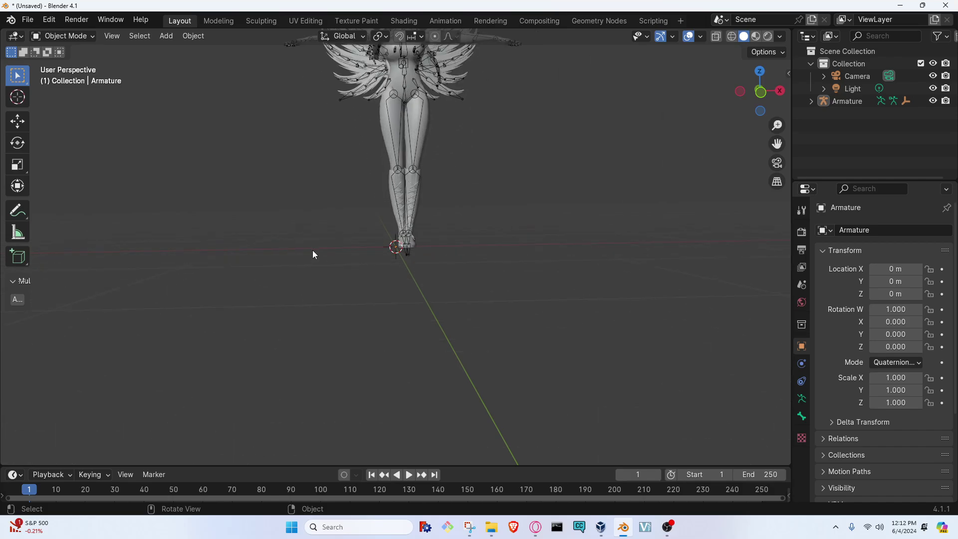
scroll(313, 251, "down", 3)
scroll(313, 250, "up", 5)
middle_click_drag(312, 250, 305, 198)
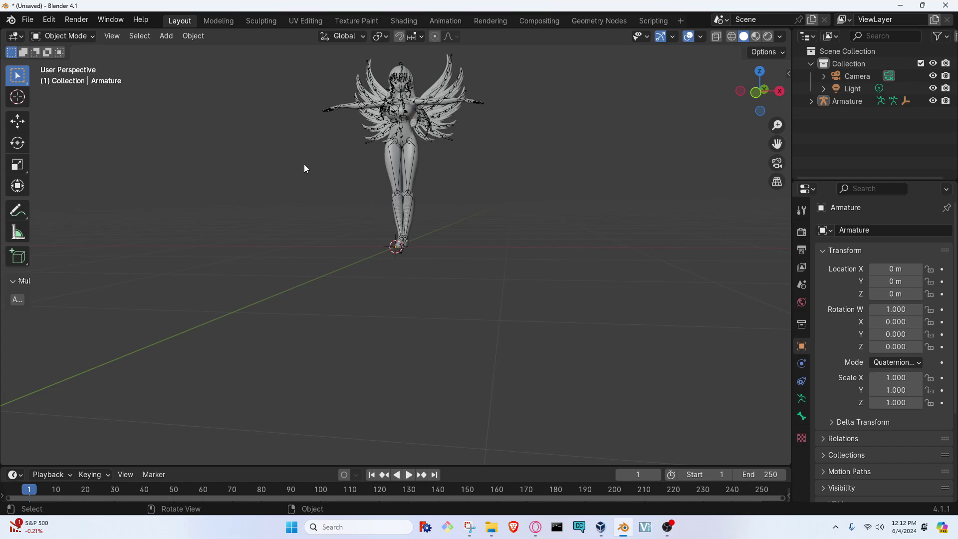
Try Material Preview and Rendered shading, select the light, then return to Material Preview
left_click(754, 38)
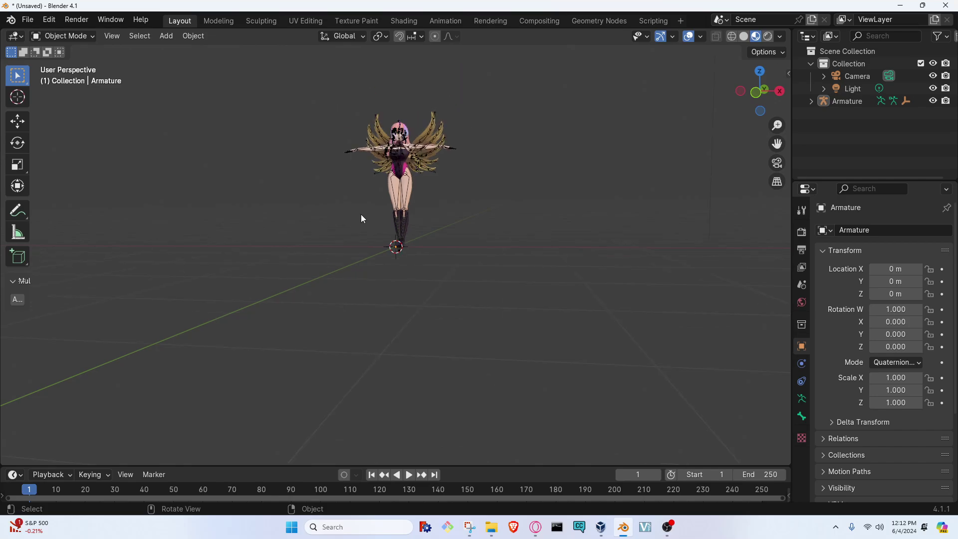
middle_click_drag(483, 170, 477, 212)
left_click(769, 36)
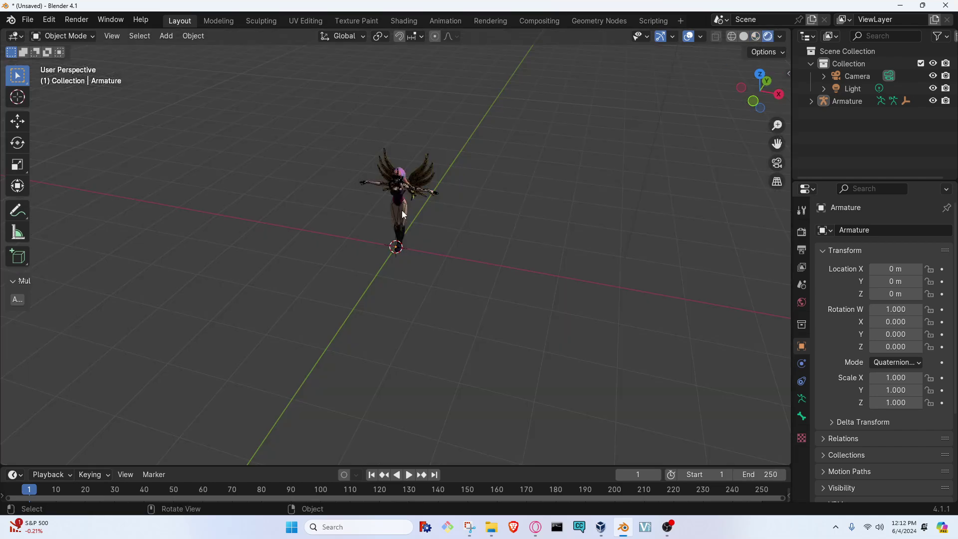
middle_click_drag(487, 266, 486, 246)
scroll(495, 212, "down", 2)
left_click(480, 186)
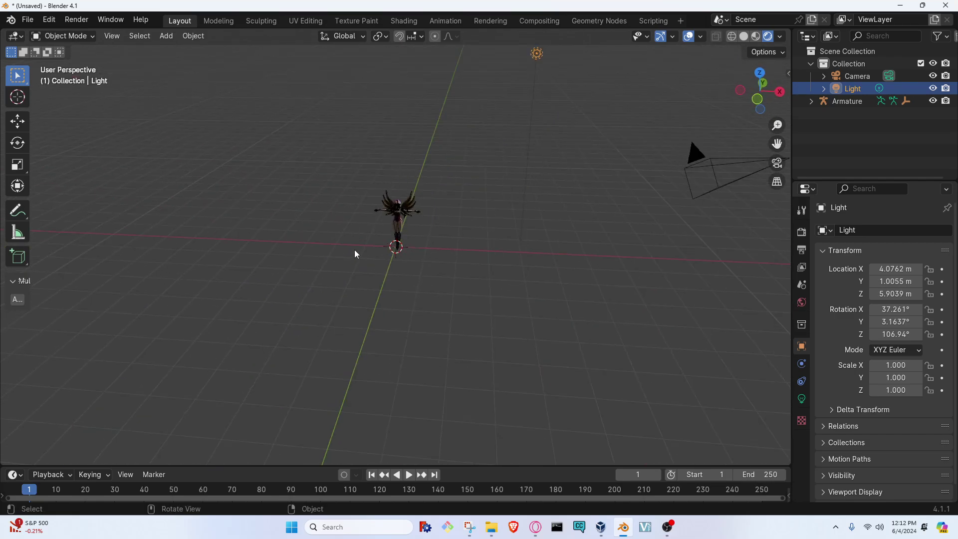
left_click(756, 37)
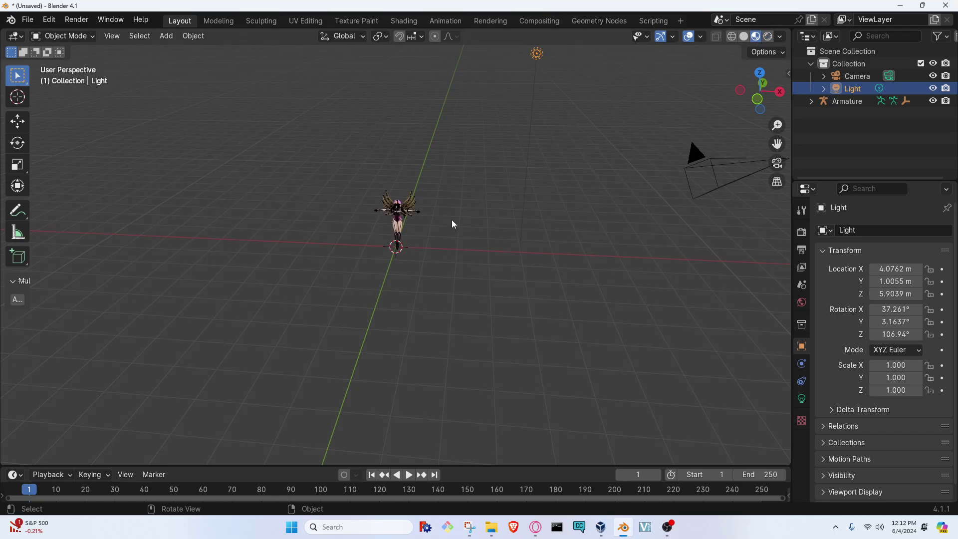
Zoom in and select the avatar's CombinedMesh_standard body mesh
scroll(465, 229, "up", 8)
left_click(420, 160)
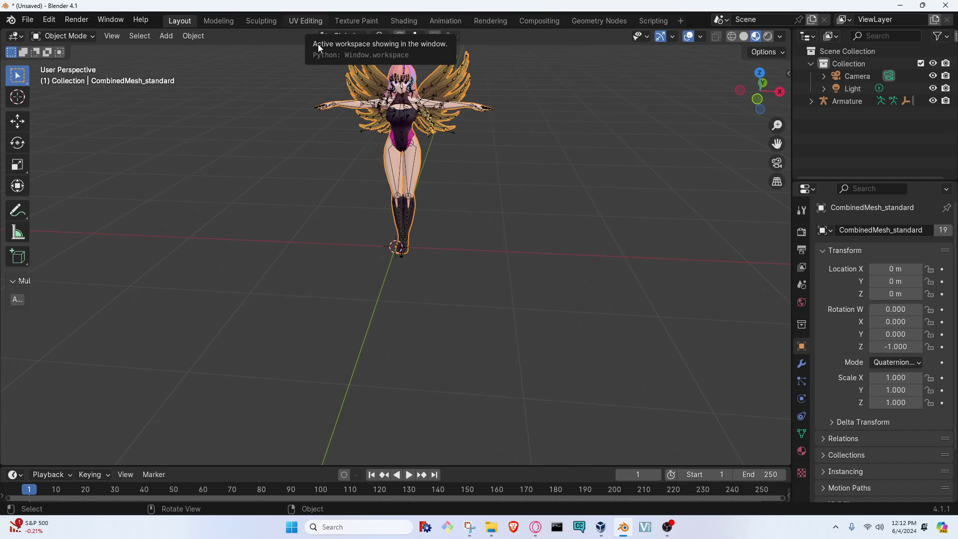
Show the standard_opaque texture map in the UV Editing workspace, zoomed to fit
left_click(302, 21)
scroll(215, 387, "down", 2)
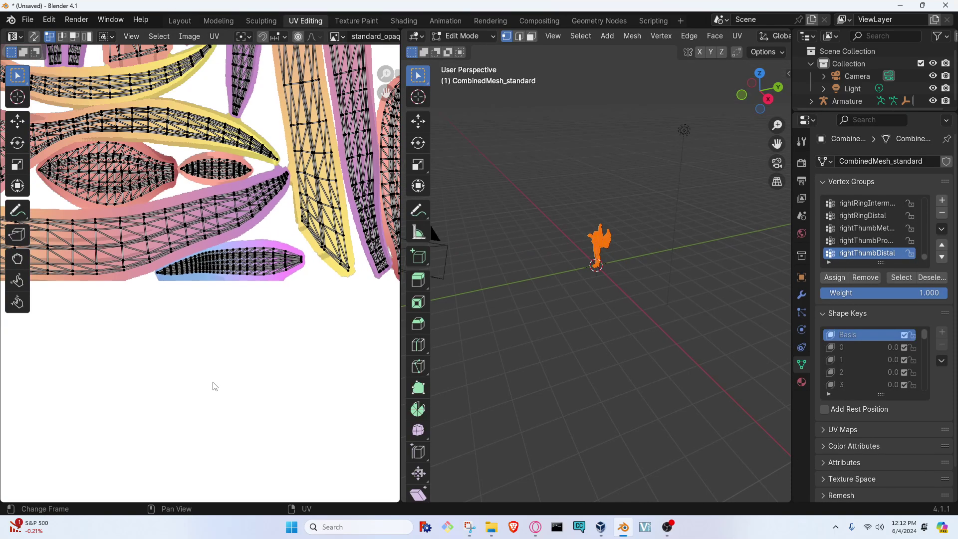
scroll(215, 386, "down", 3)
scroll(391, 280, "up", 2)
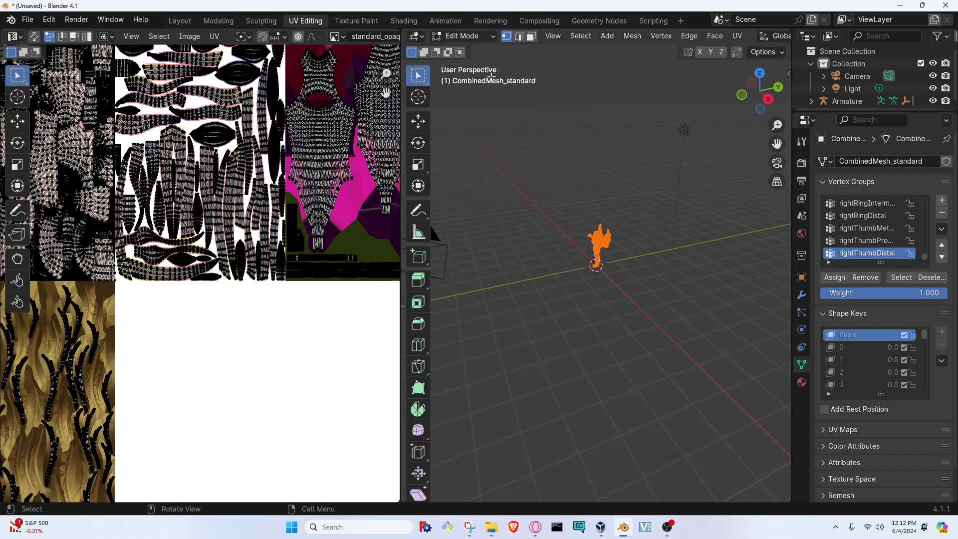
Switch the mesh from Edit Mode back to Object Mode
left_click(466, 38)
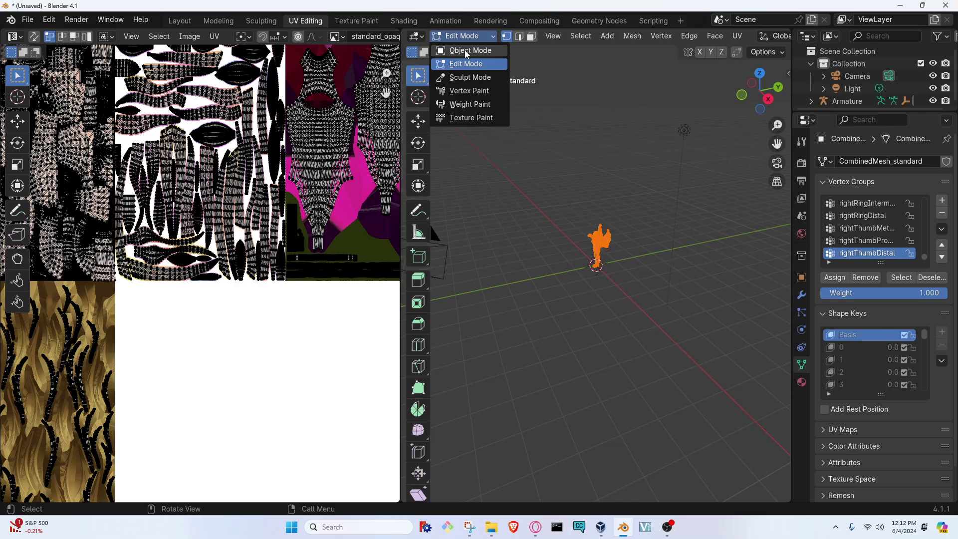
left_click(459, 35)
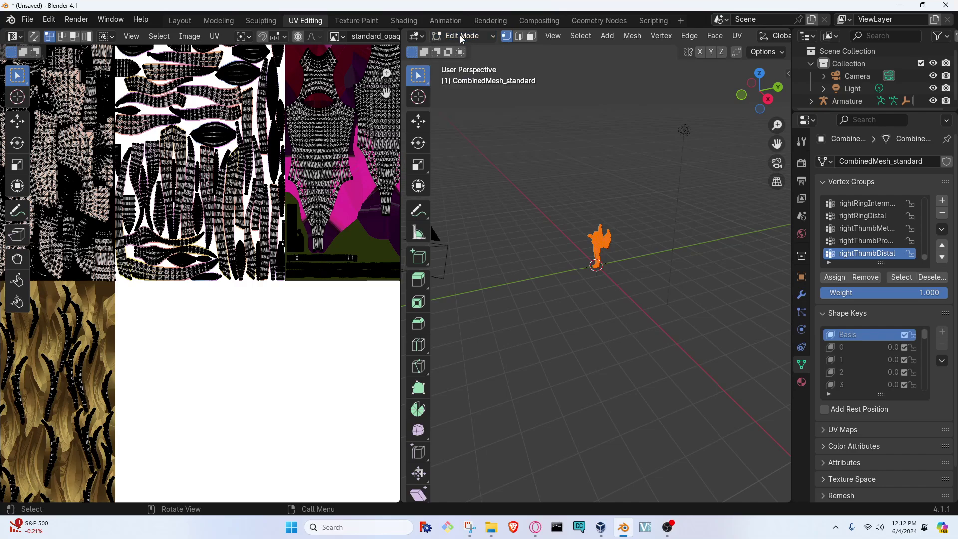
left_click(473, 39)
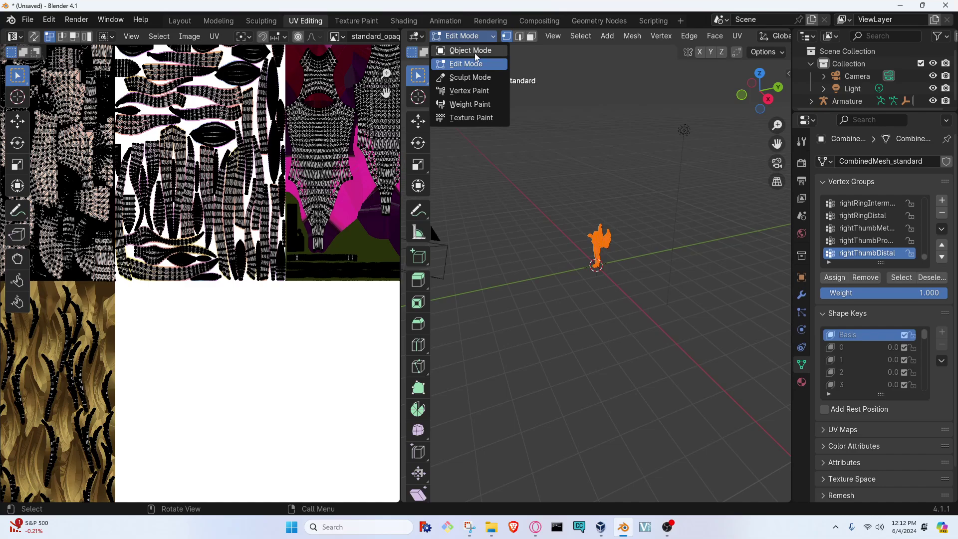
left_click(475, 53)
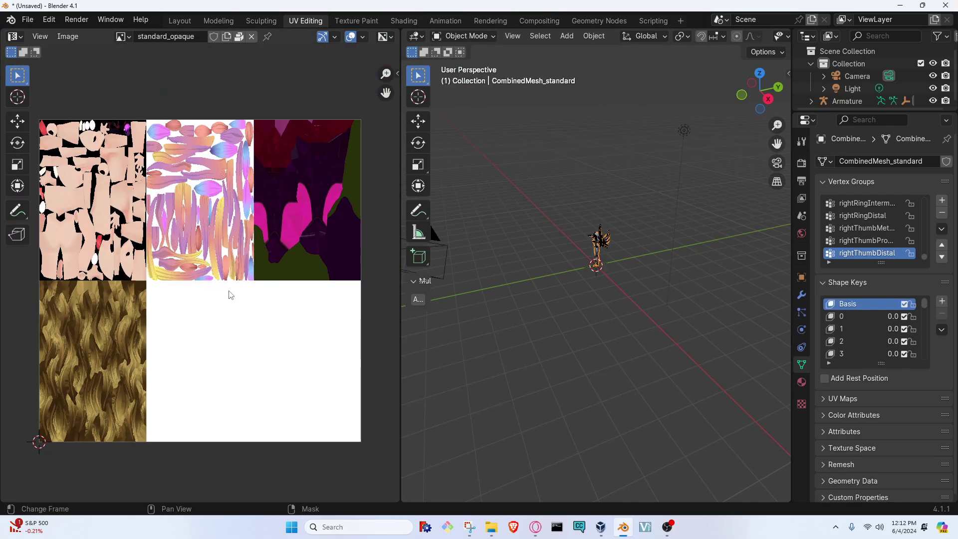
scroll(229, 292, "up", 1)
scroll(259, 249, "down", 1)
left_click(536, 527)
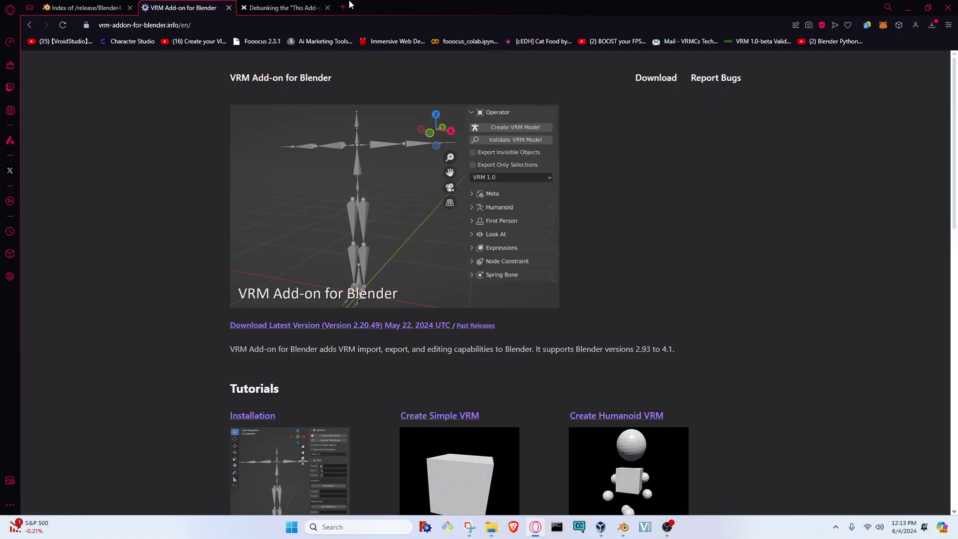
left_click(282, 8)
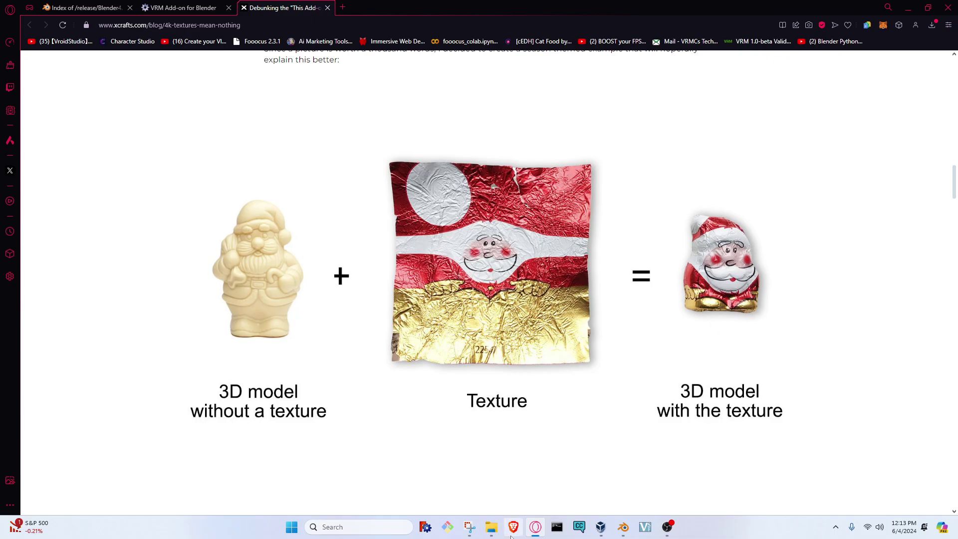
left_click(623, 527)
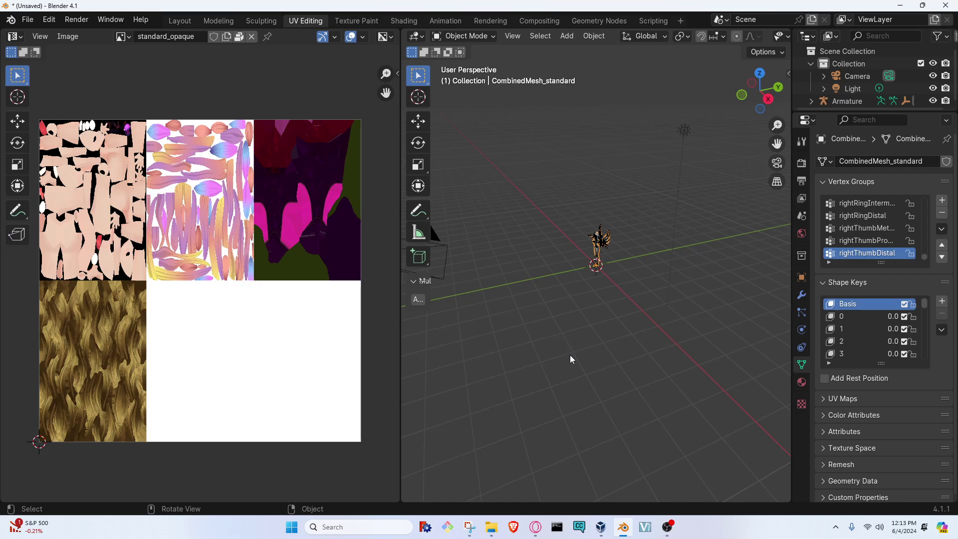
middle_click_drag(570, 355, 519, 359)
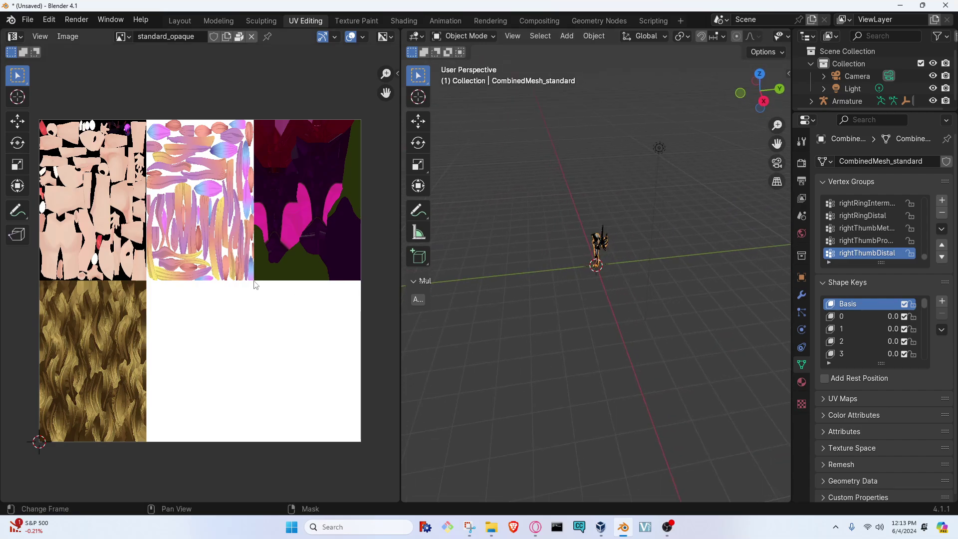